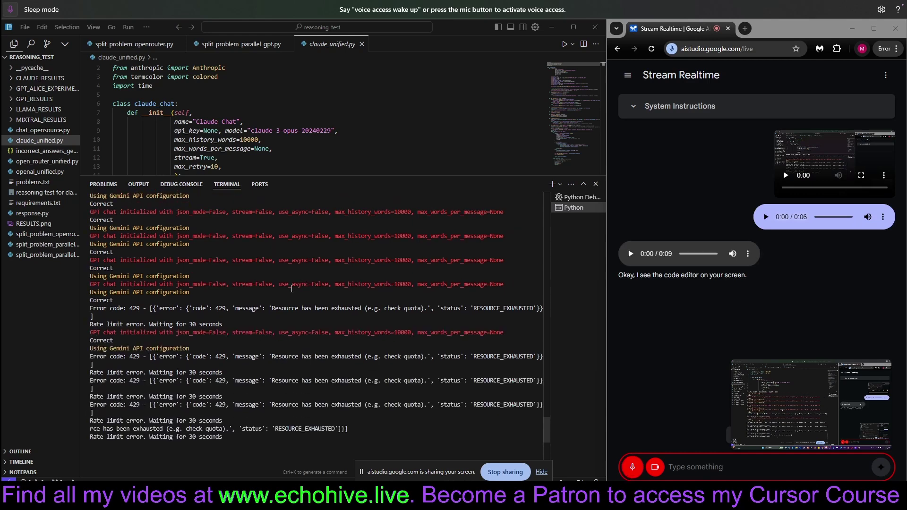
# Open the incorrect bumper car answer file, shrink the terminal, and briefly select its JSON.
pyautogui.click(48, 151)
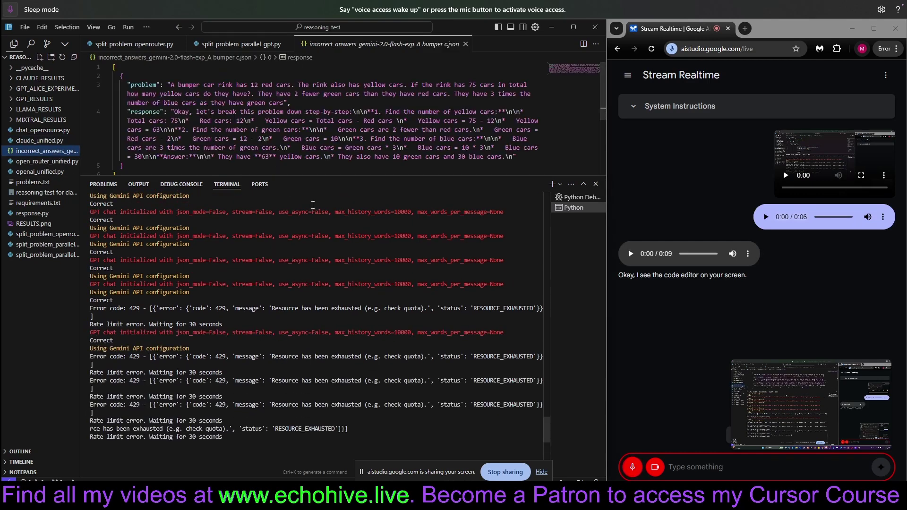
pyautogui.moveTo(328, 183); pyautogui.dragTo(333, 231)
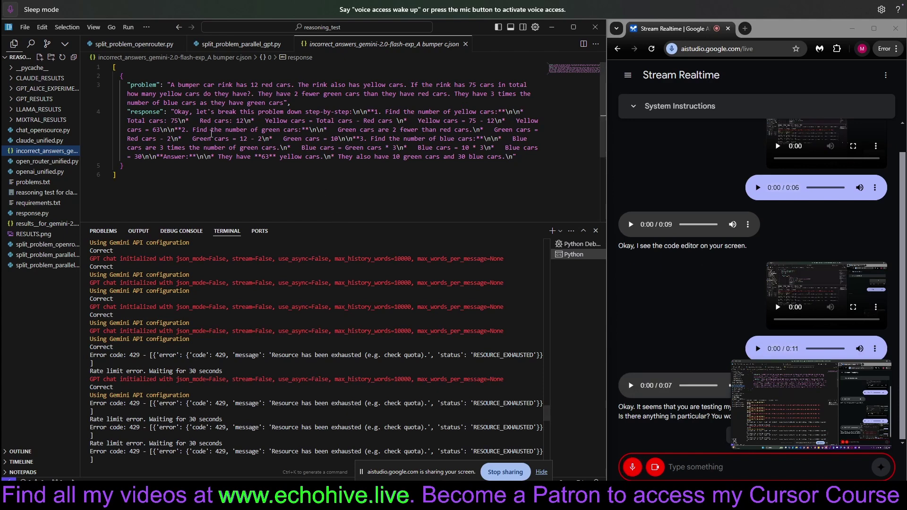
pyautogui.hotkey('ctrl', 'a')
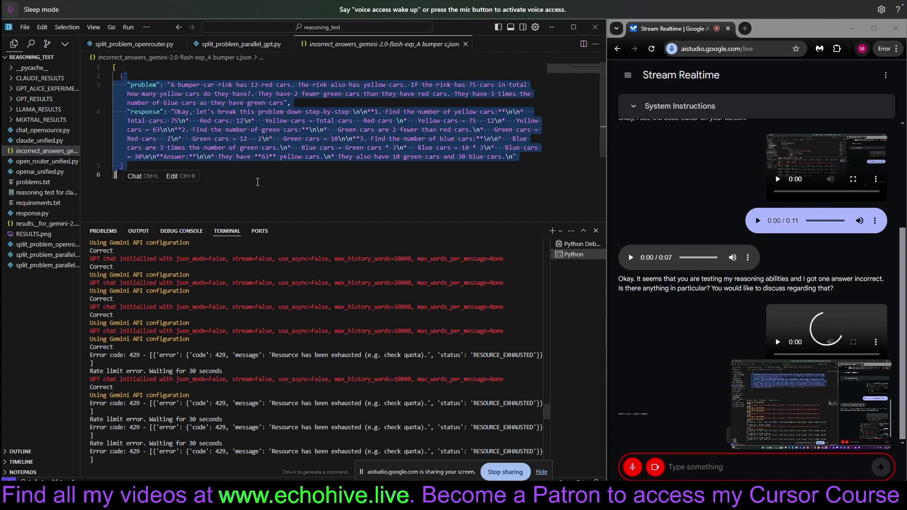
pyautogui.click(273, 190)
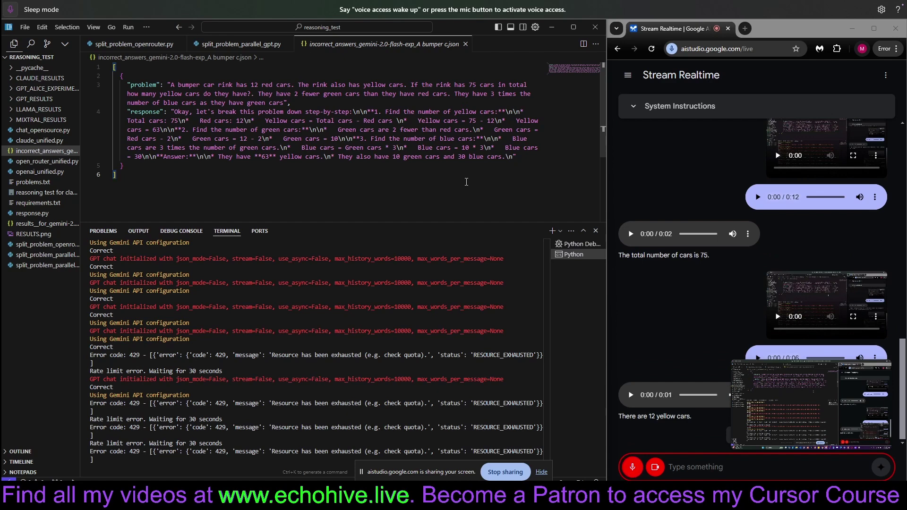
# Show results_for_gemini-2.0-flash JSON zoomed in, with the terminal shrunk for more content.
pyautogui.click(46, 223)
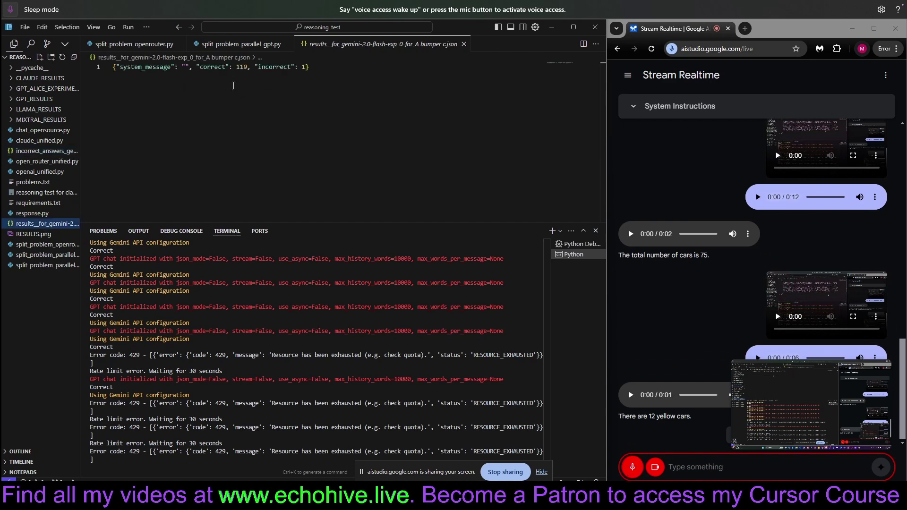
pyautogui.click(280, 103)
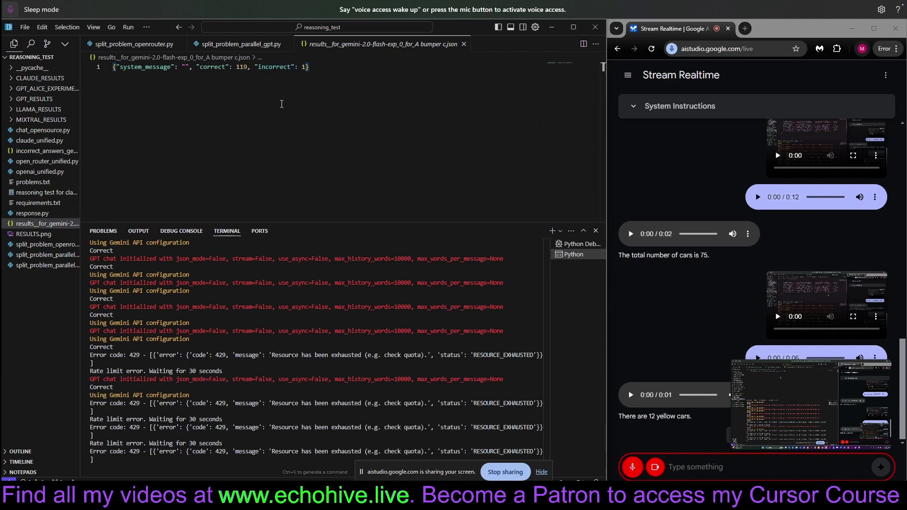
pyautogui.hotkey('ctrl', '+')
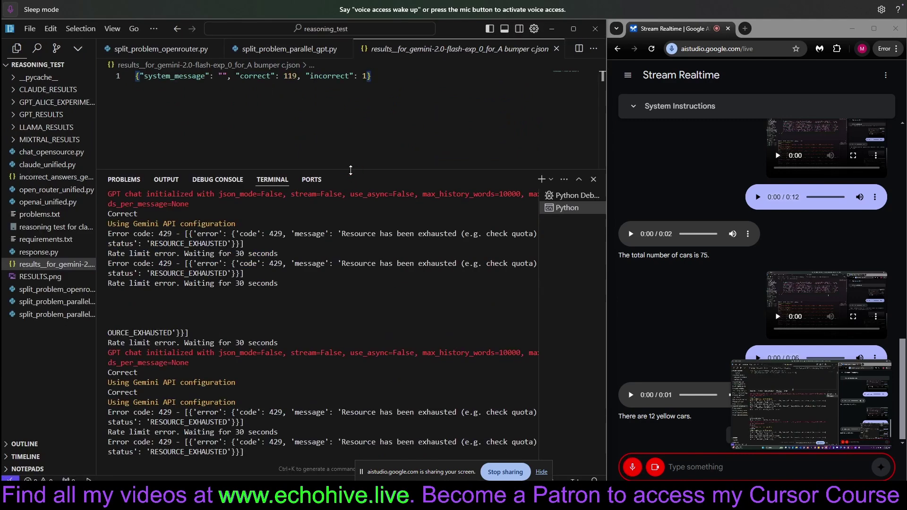
pyautogui.moveTo(355, 179); pyautogui.dragTo(354, 199)
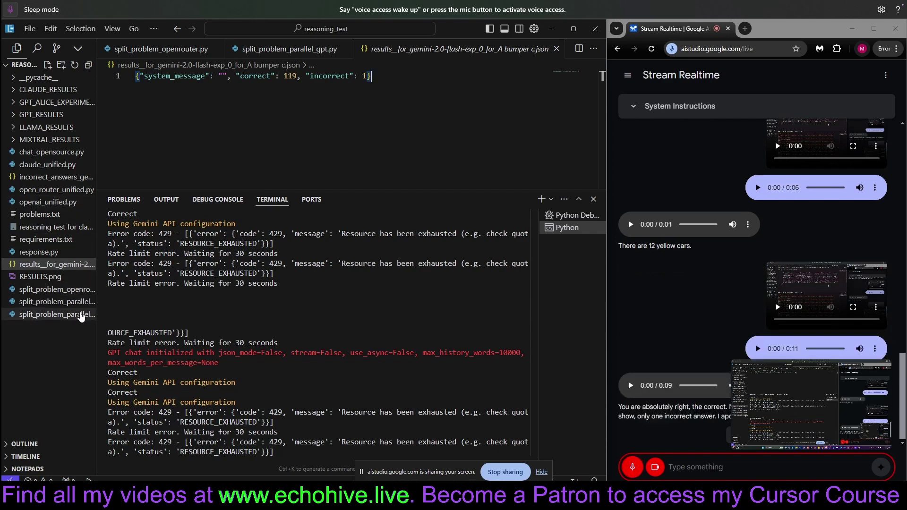
# Open split_problem_parallel_gpt.py, highlight its four problem definitions, and widen the explorer.
pyautogui.click(57, 314)
pyautogui.scroll(10, 373, 142)
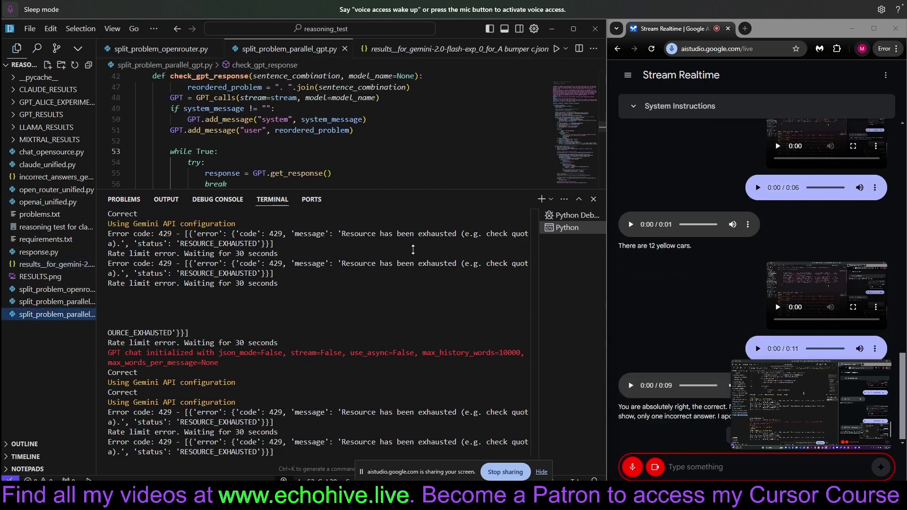
pyautogui.moveTo(374, 191); pyautogui.dragTo(373, 295)
pyautogui.scroll(-3, 424, 231)
pyautogui.scroll(-2, 411, 234)
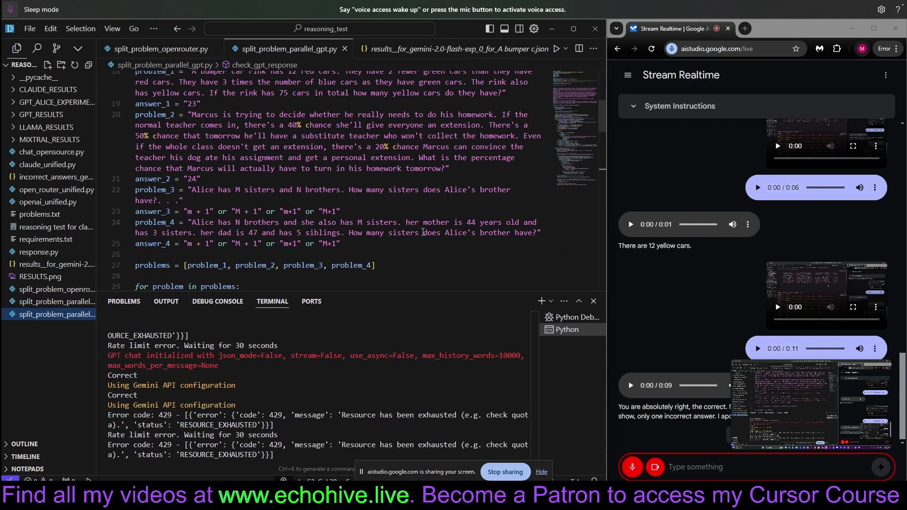
pyautogui.scroll(2, 404, 255)
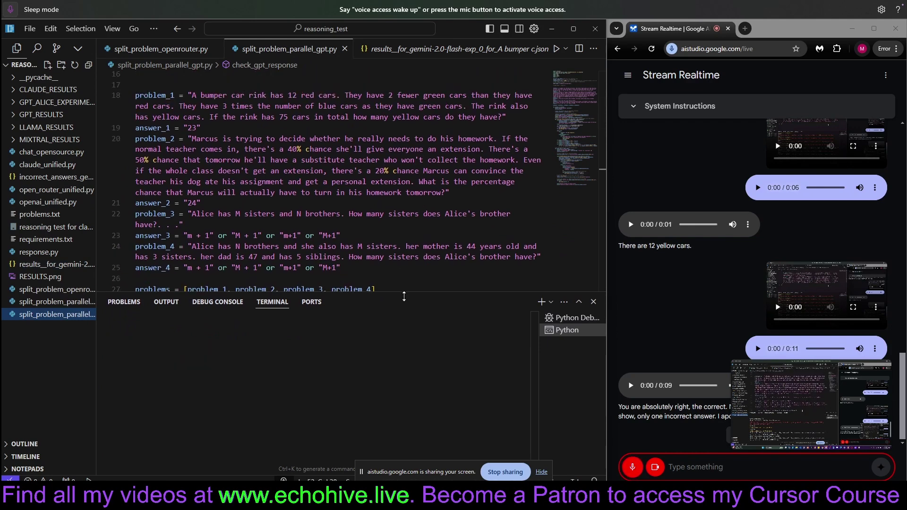
pyautogui.moveTo(400, 295); pyautogui.dragTo(403, 330)
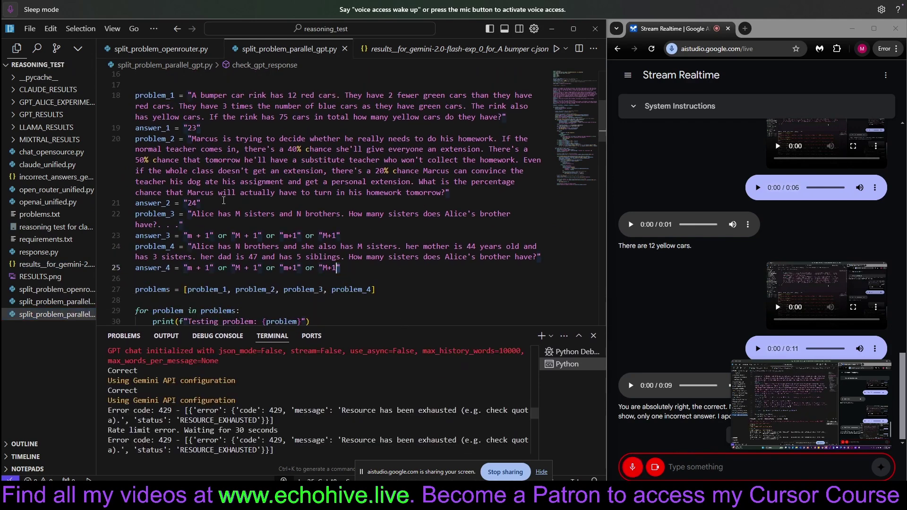
pyautogui.moveTo(341, 267); pyautogui.dragTo(213, 95)
pyautogui.click(273, 138)
pyautogui.click(400, 280)
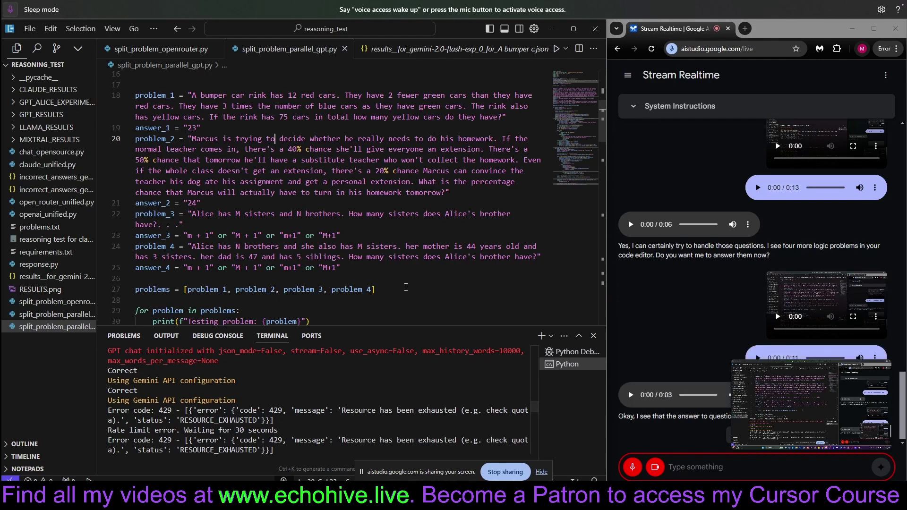
pyautogui.moveTo(47, 165)
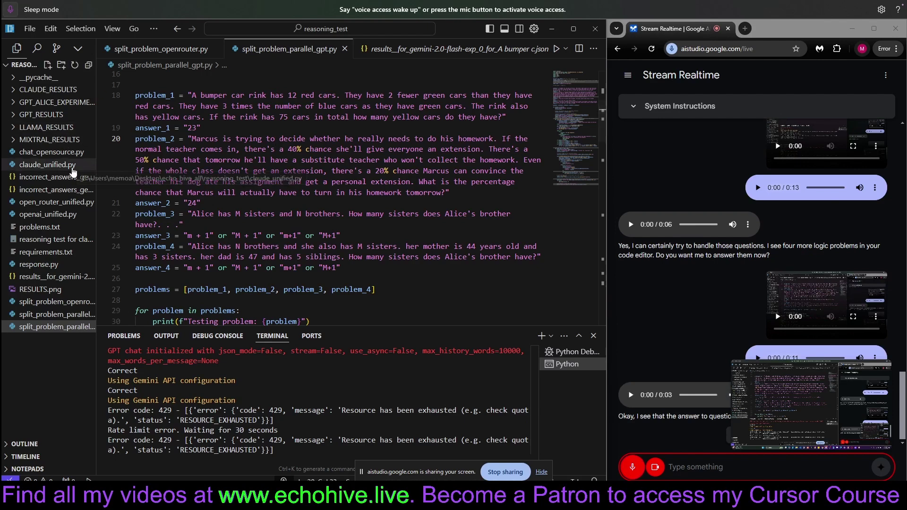
pyautogui.moveTo(96, 170); pyautogui.dragTo(146, 170)
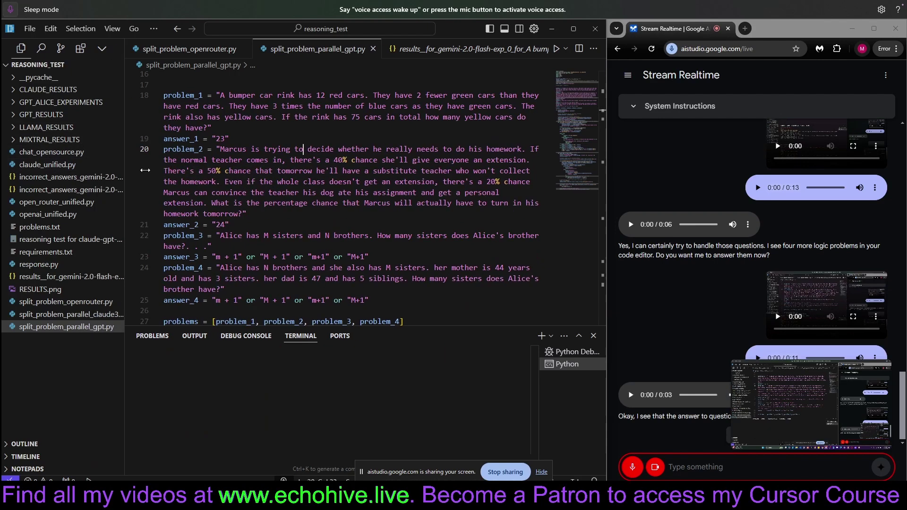
# Open openai_unified.py and narrow the Explorer sidebar to widen the code view.
pyautogui.click(48, 214)
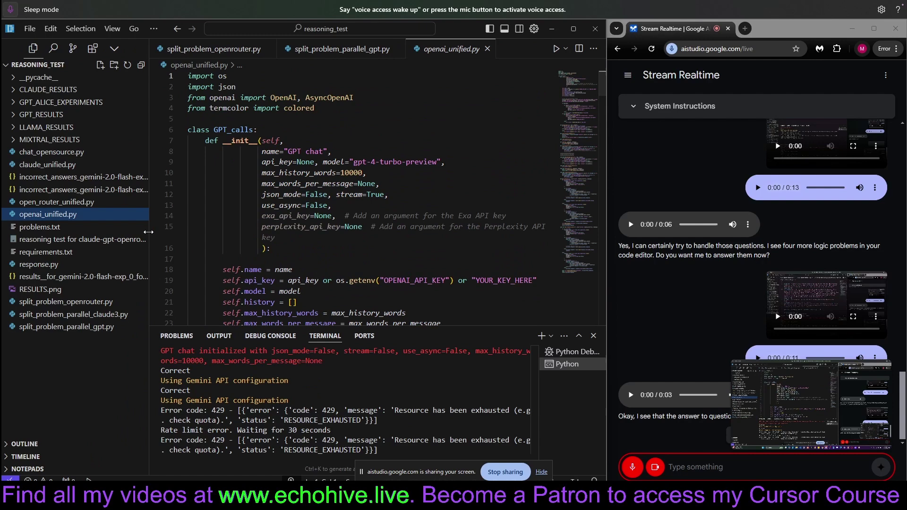
pyautogui.moveTo(148, 233); pyautogui.dragTo(96, 232)
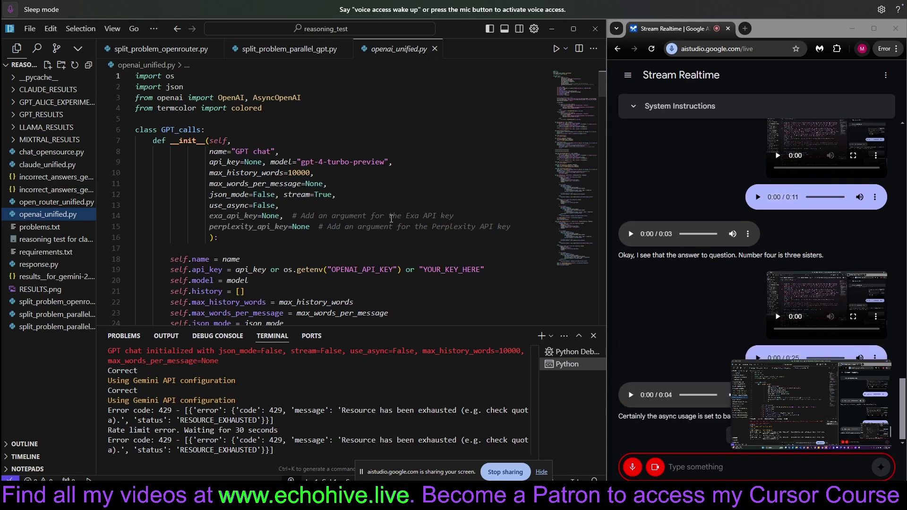
pyautogui.scroll(-5, 265, 216)
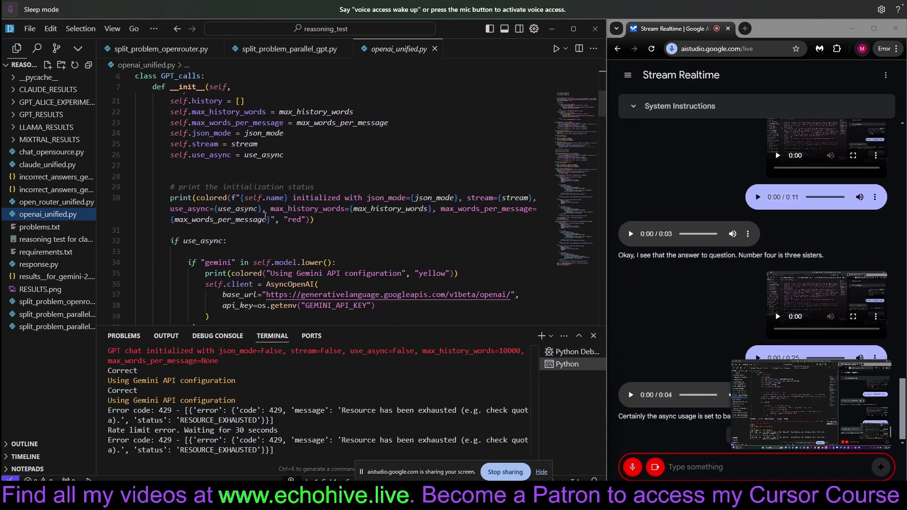
pyautogui.scroll(2, 289, 251)
pyautogui.scroll(-5, 288, 250)
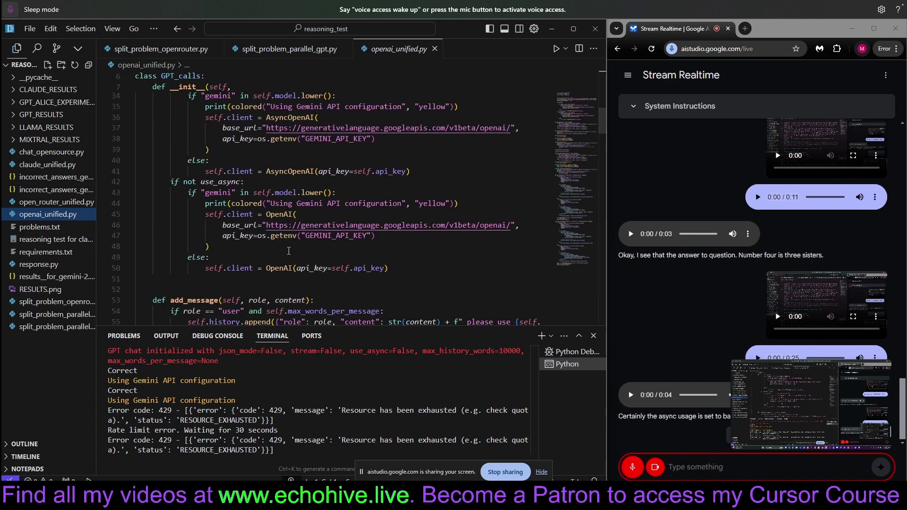
pyautogui.scroll(-5, 288, 251)
pyautogui.scroll(-3, 288, 251)
pyautogui.scroll(-4, 288, 251)
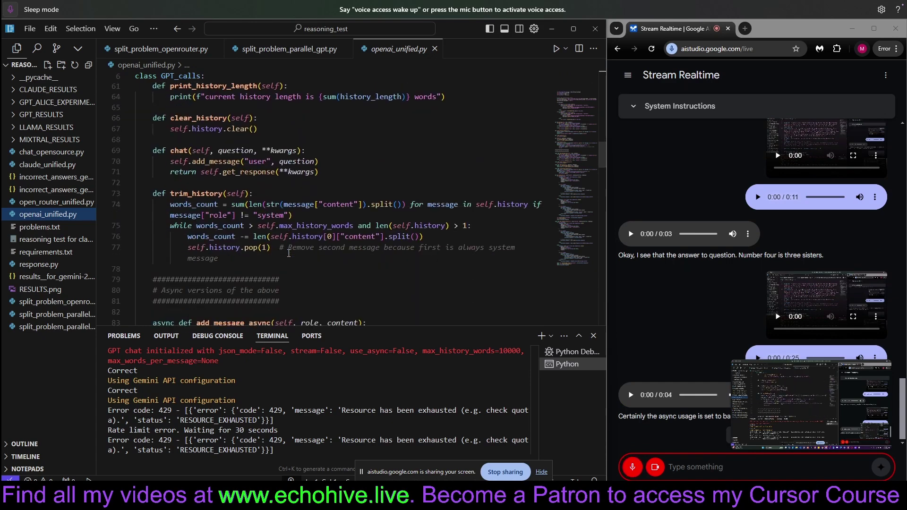
pyautogui.scroll(-3, 374, 280)
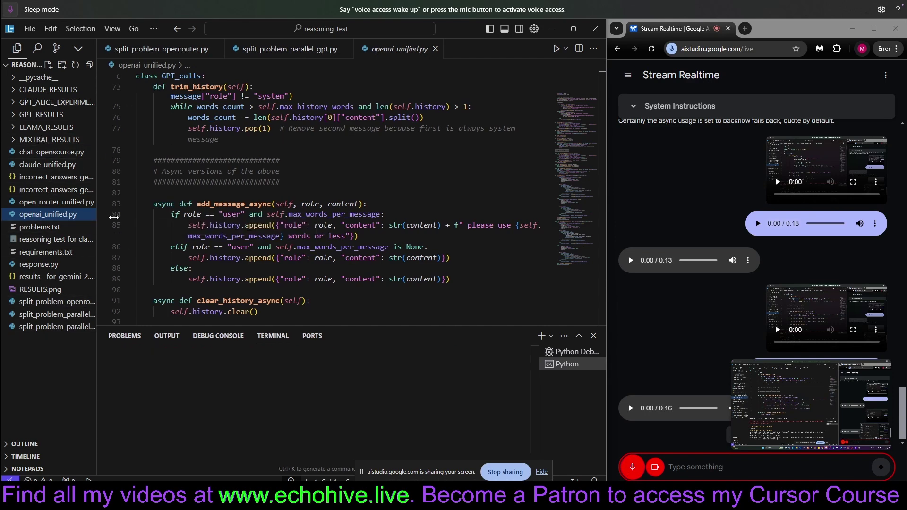
# Drag the Explorer sidebar wider to reveal full project file names.
pyautogui.moveTo(96, 217); pyautogui.dragTo(152, 216)
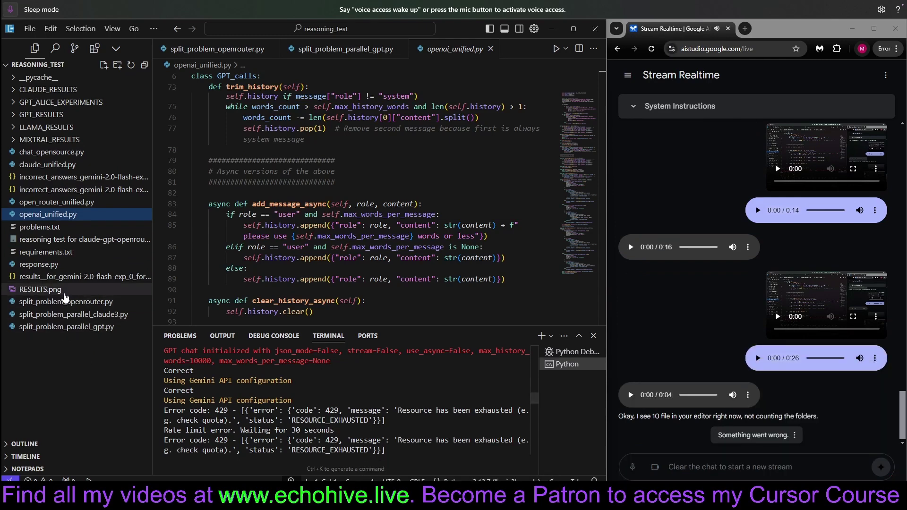
# Open RESULTS.png and shrink the terminal so the whole chart shows.
pyautogui.click(40, 290)
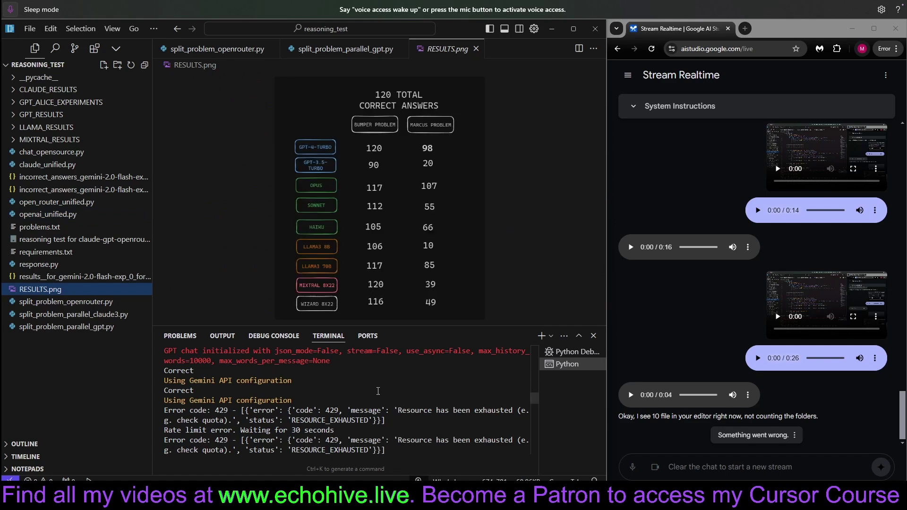
pyautogui.moveTo(413, 330); pyautogui.dragTo(412, 388)
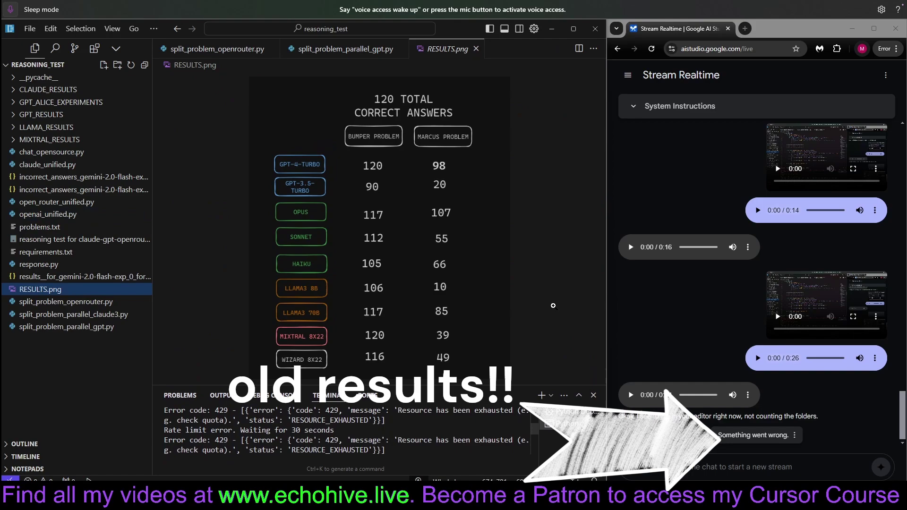